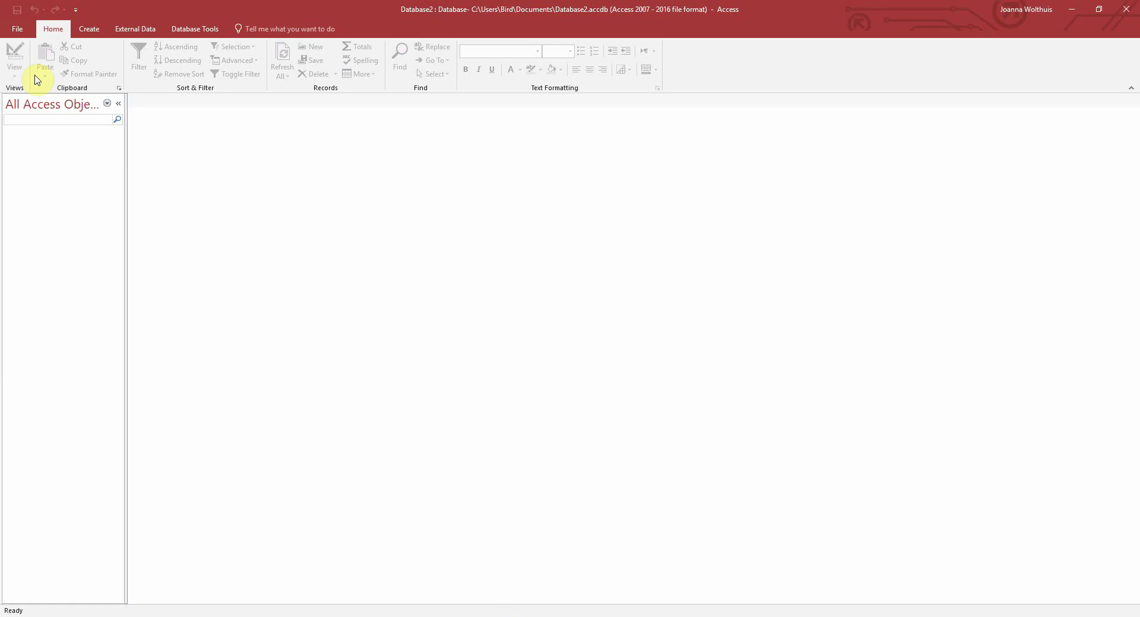
Create a blank form and add a label reading "Hello World" to it
left_click(92, 29)
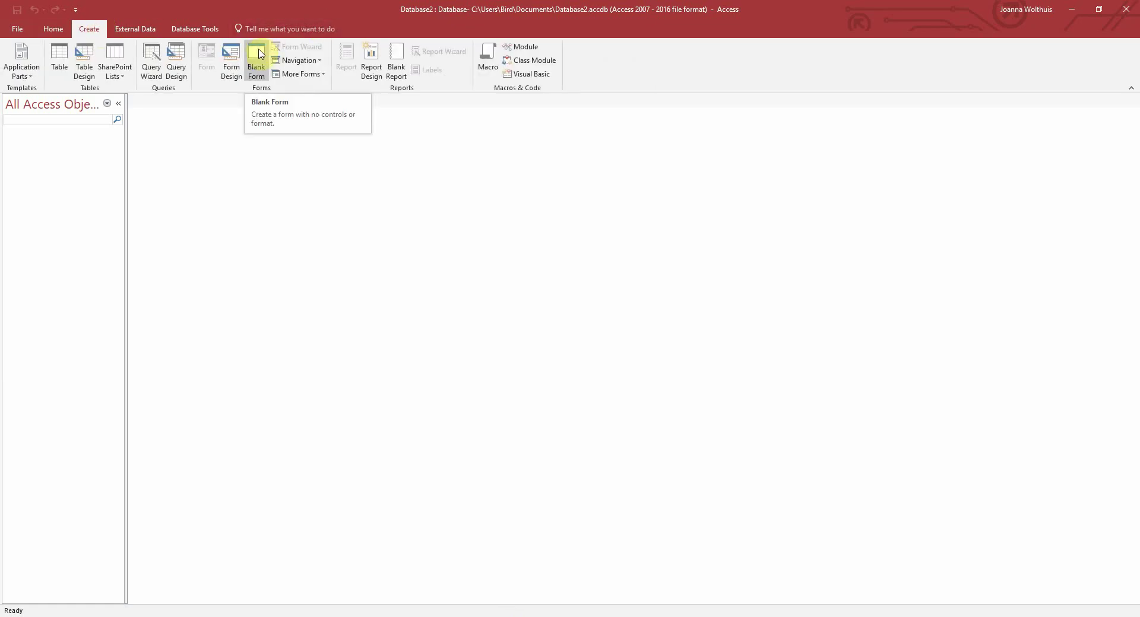
left_click(259, 53)
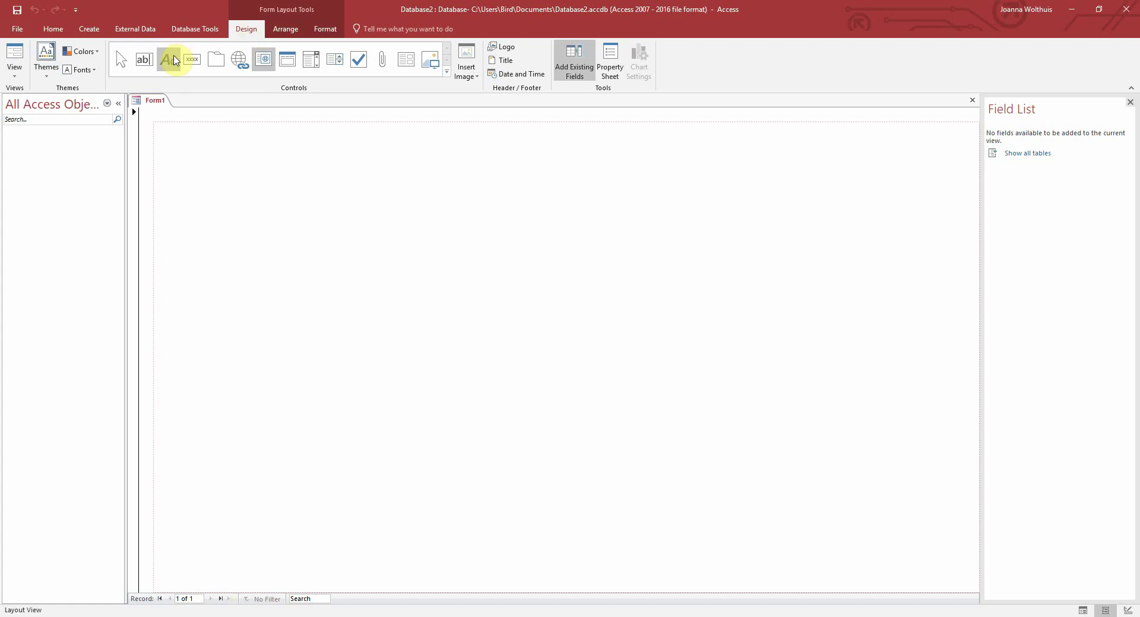
left_click(169, 59)
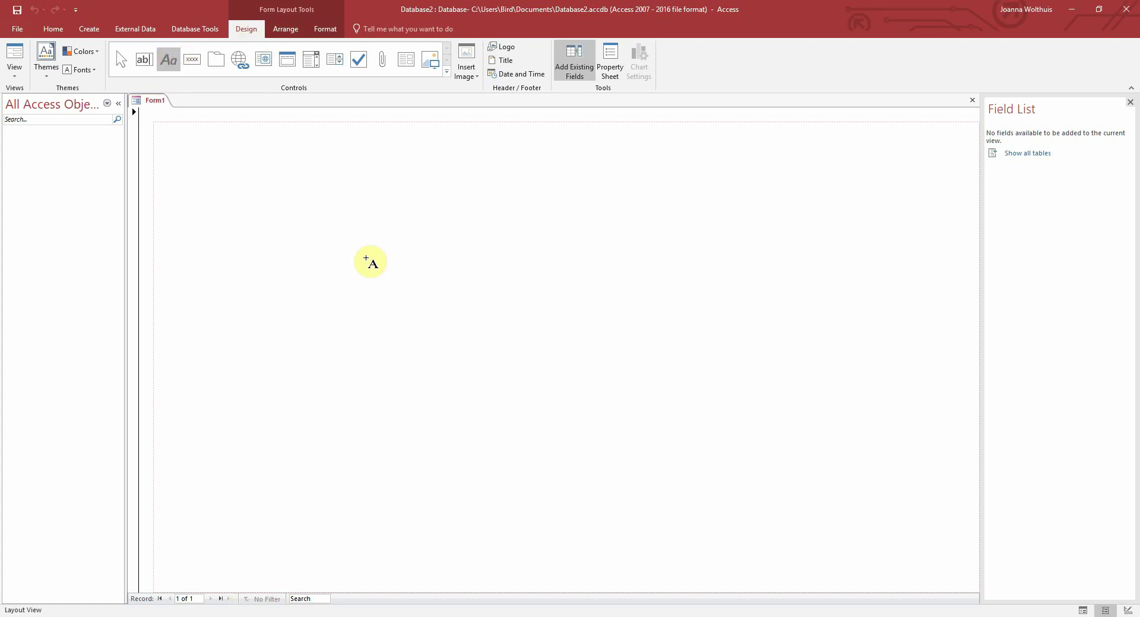
left_click(694, 327)
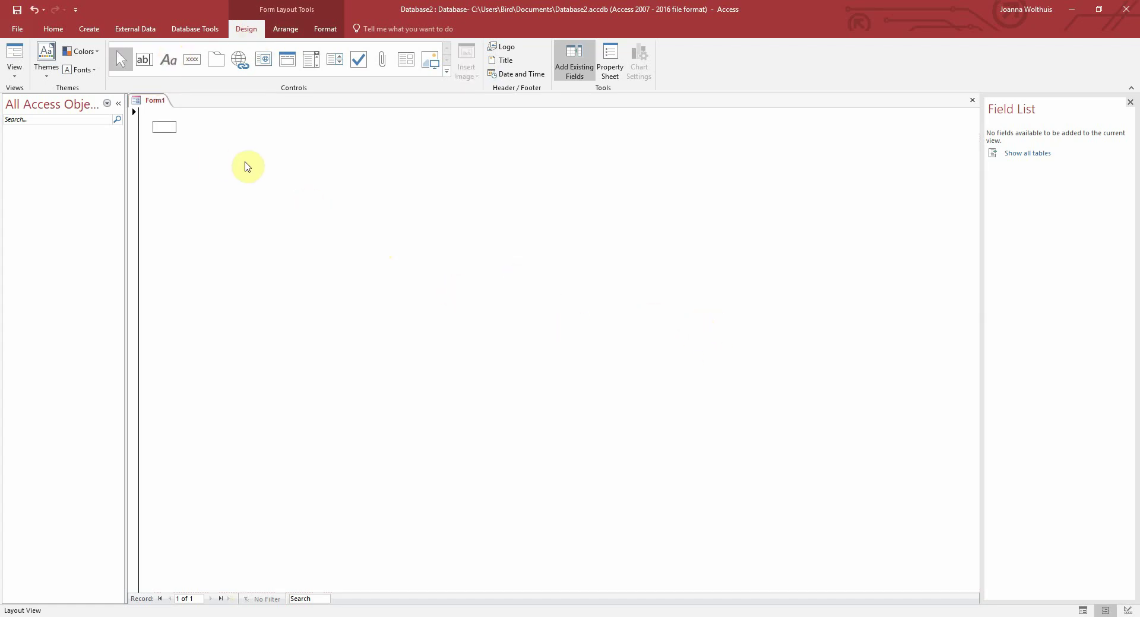
type("Hello World")
left_click(247, 166)
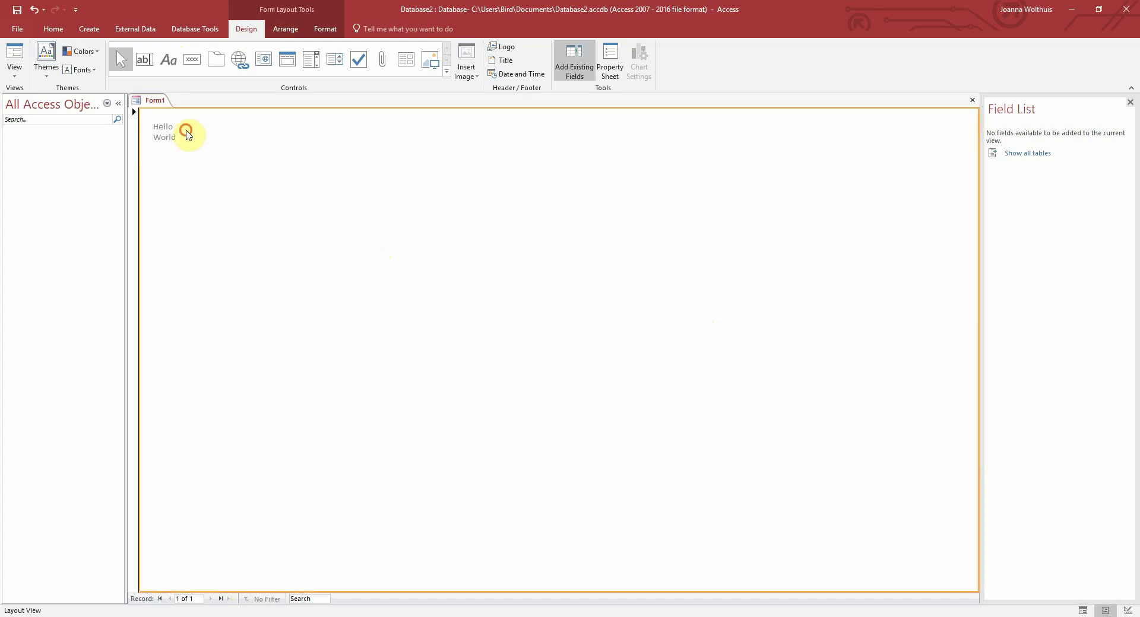
Widen the Hello World label so its text fits on one line and move it toward the middle of the form
left_click(175, 132)
left_click_drag(175, 132, 430, 160)
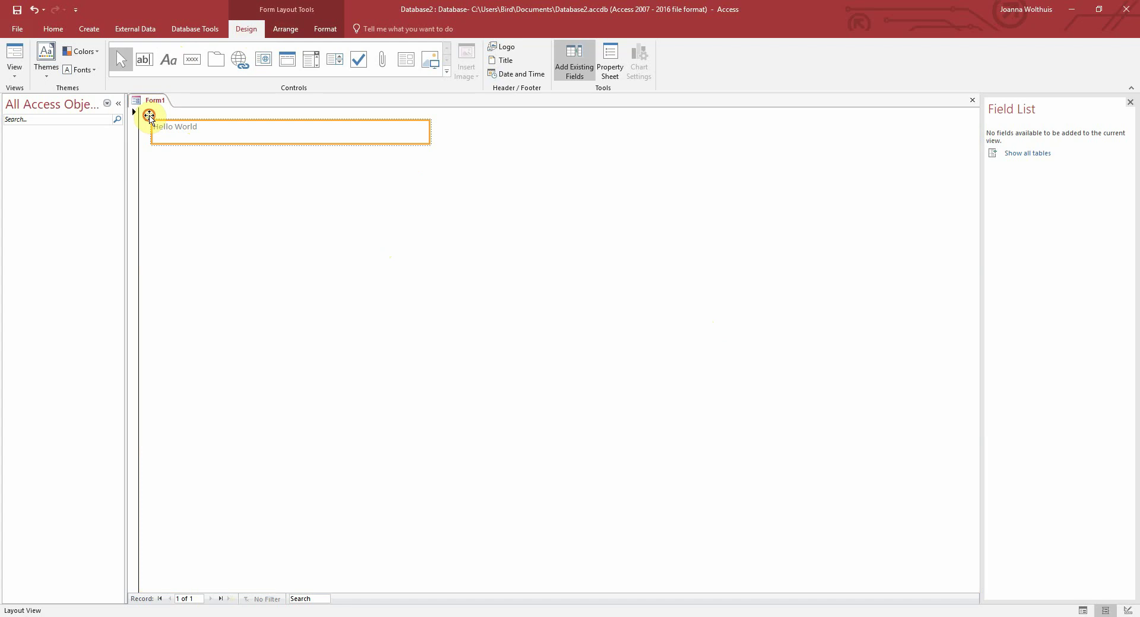
left_click_drag(149, 118, 364, 246)
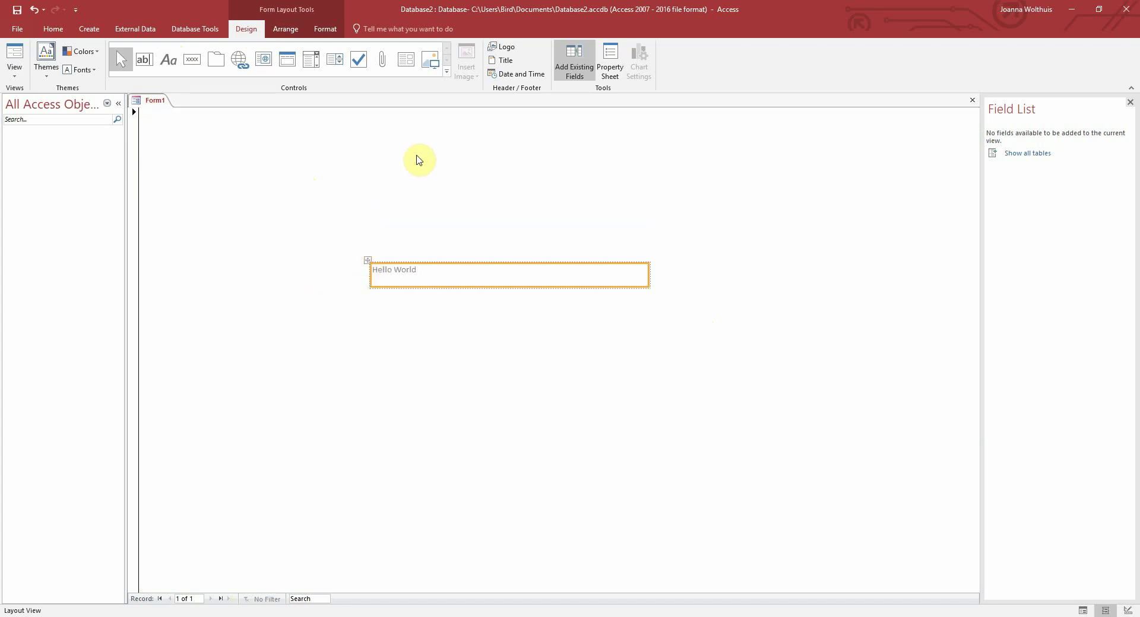
left_click(256, 143)
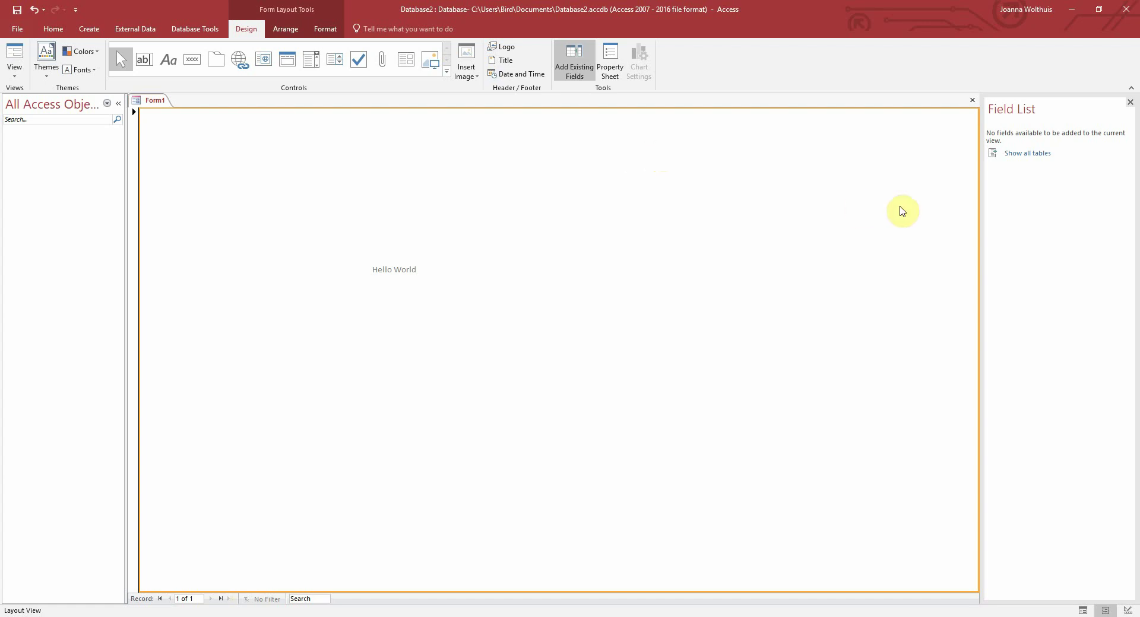
Set the form's Record Selectors and Navigation Buttons properties to No
key("F4")
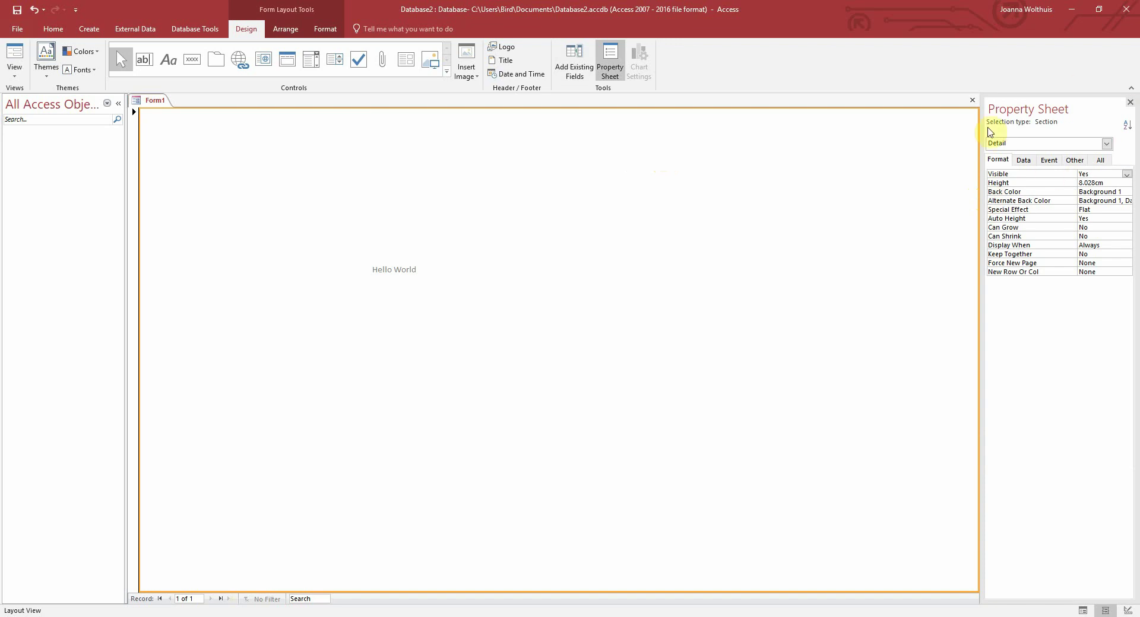
left_click(1107, 143)
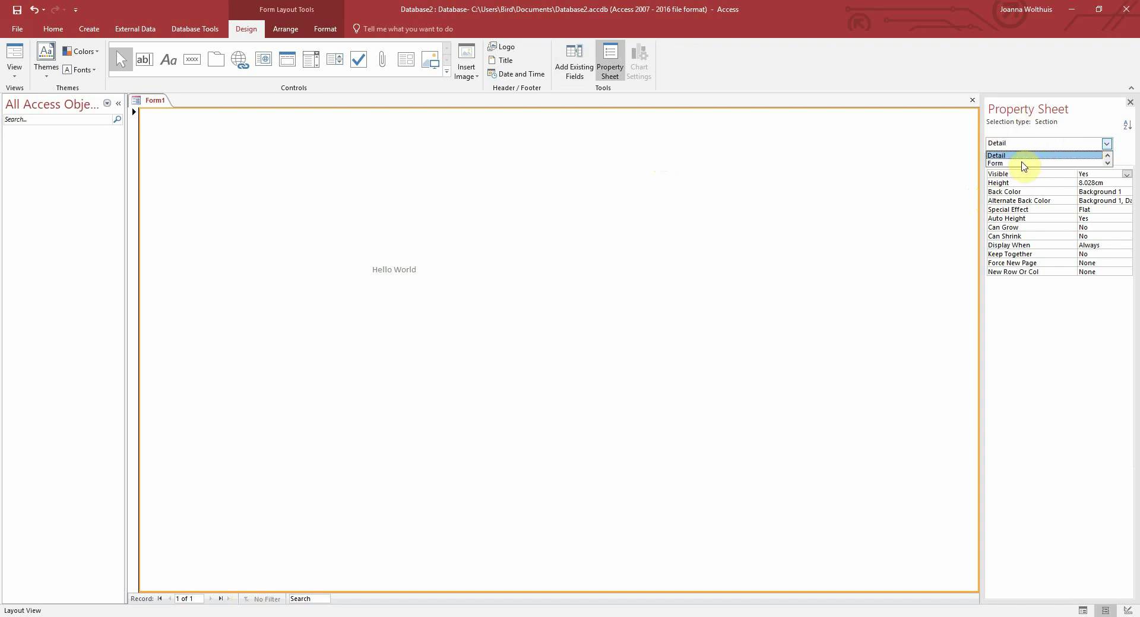
left_click(1019, 164)
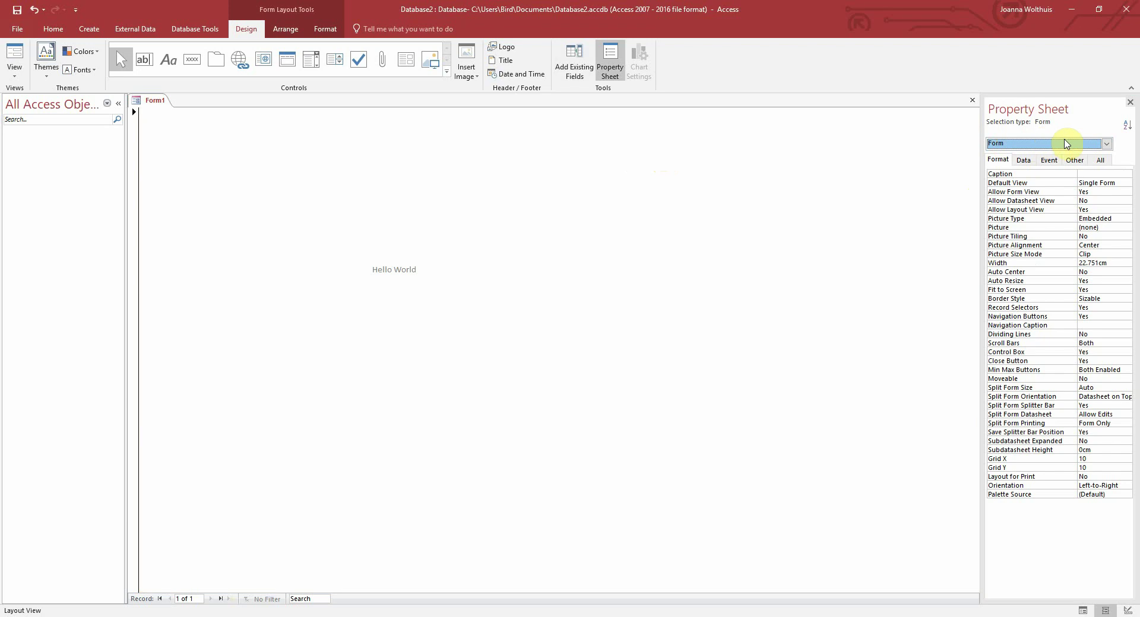
left_click(991, 160)
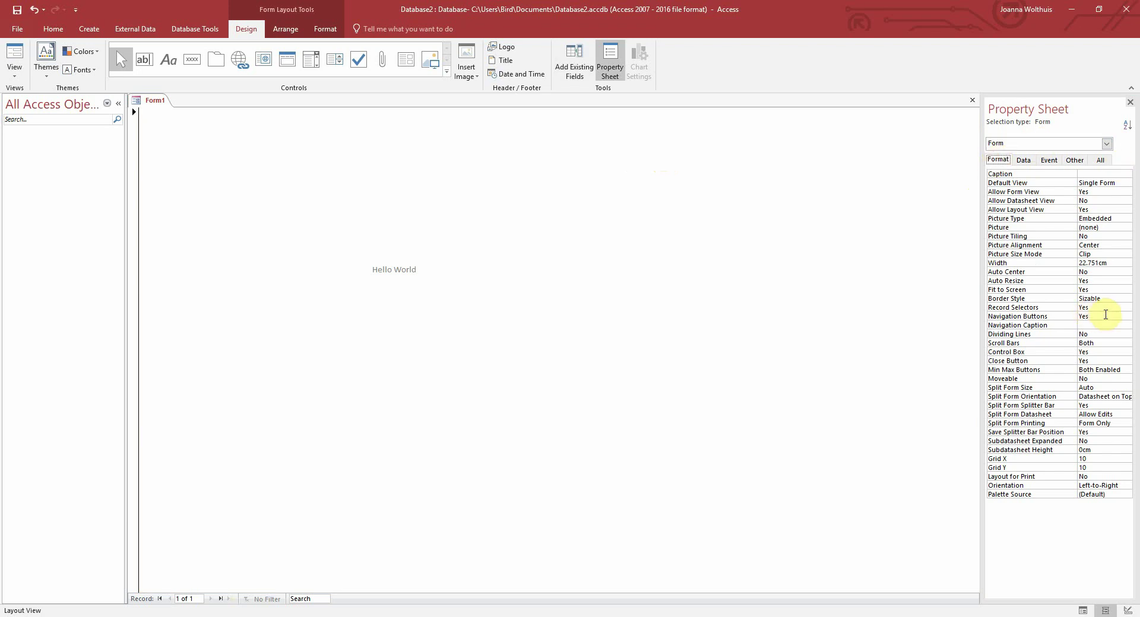
double_click(1089, 308)
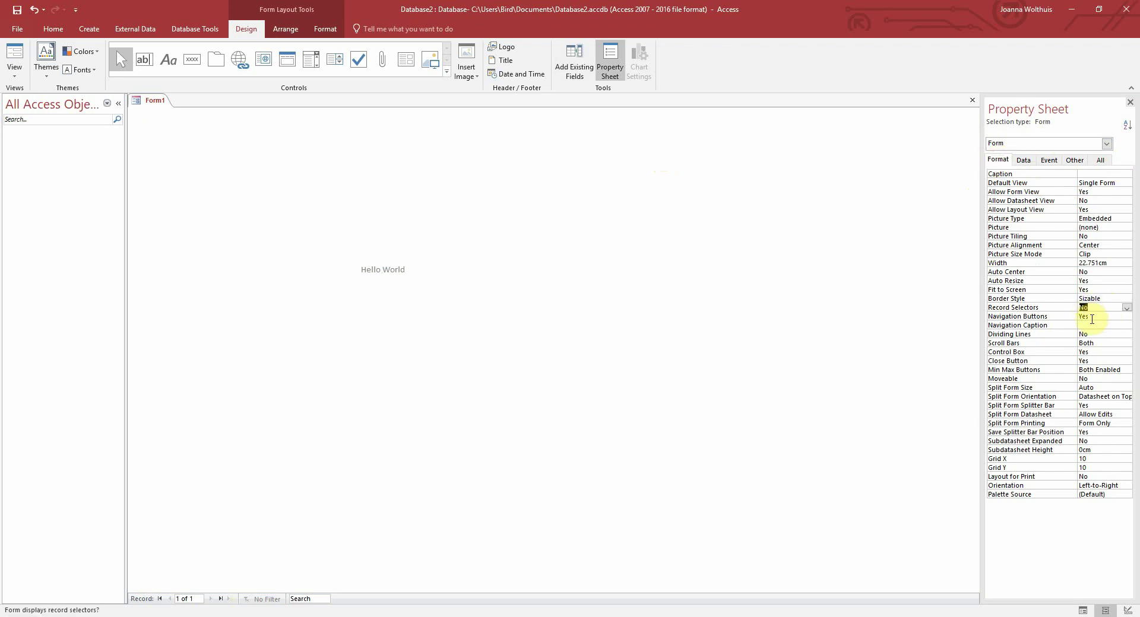
double_click(1095, 317)
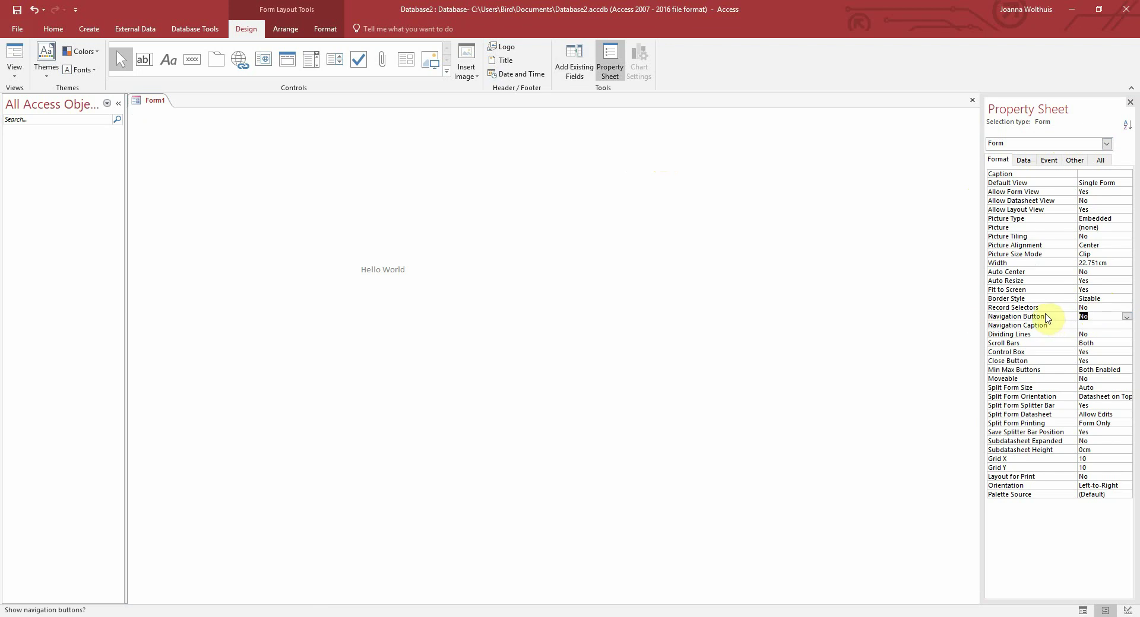
Save the form under the name frmYPN
left_click(21, 10)
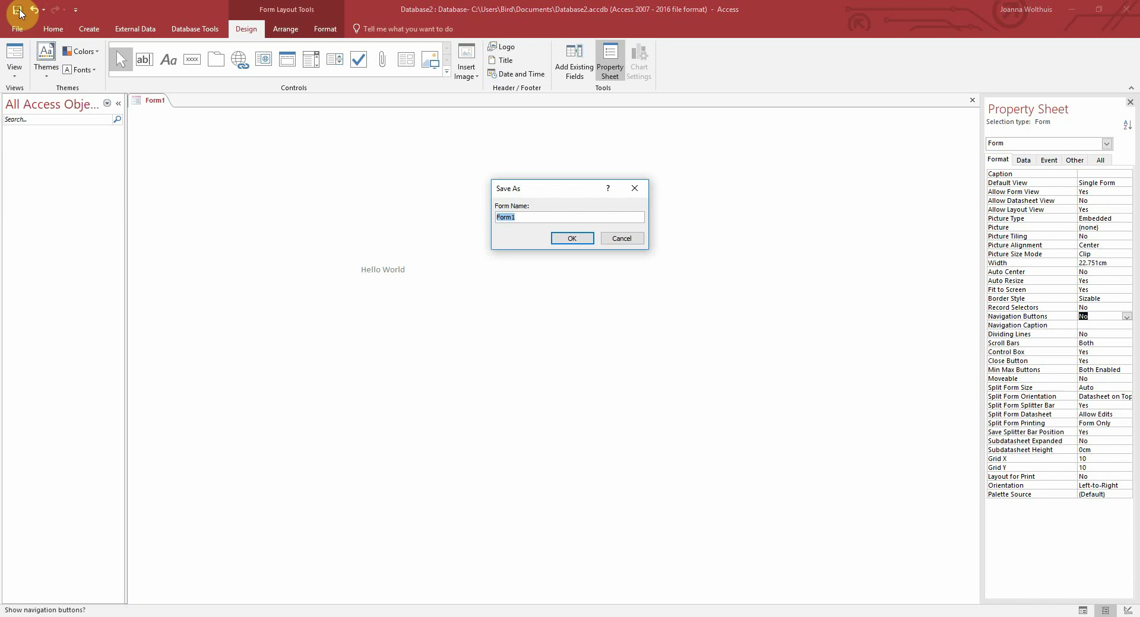
type("YPN")
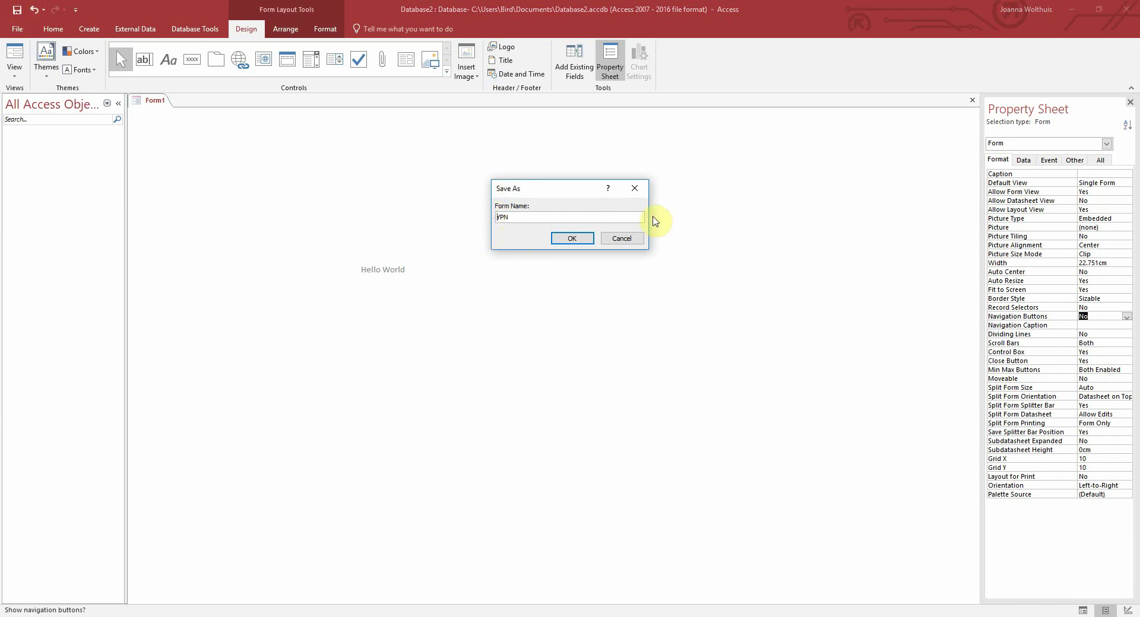
key("Home")
type("frm")
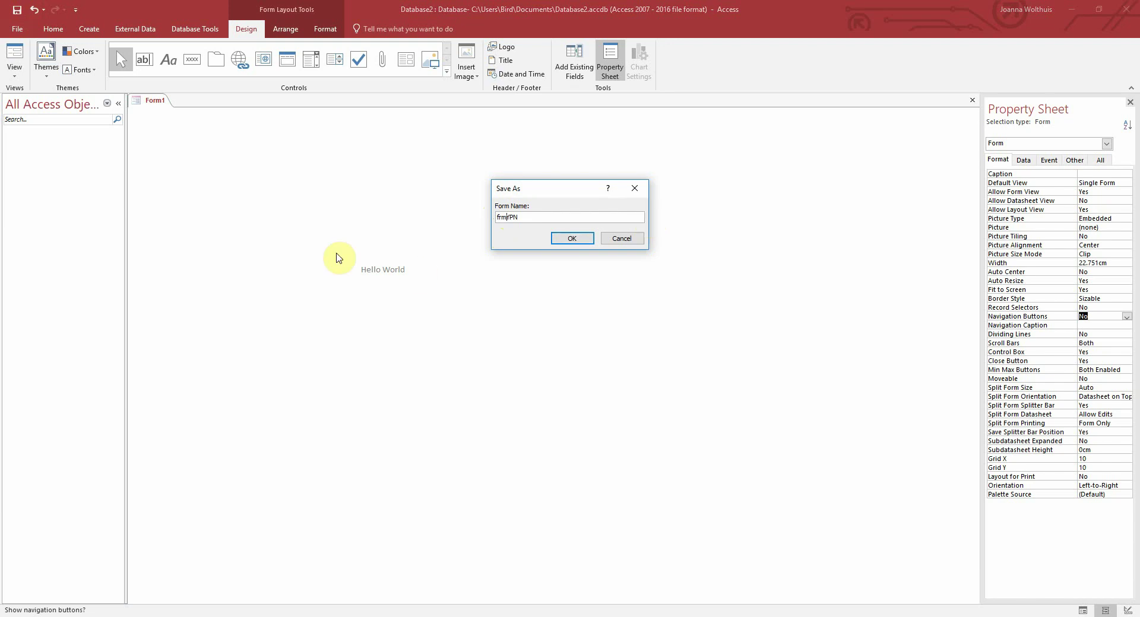
left_click(569, 238)
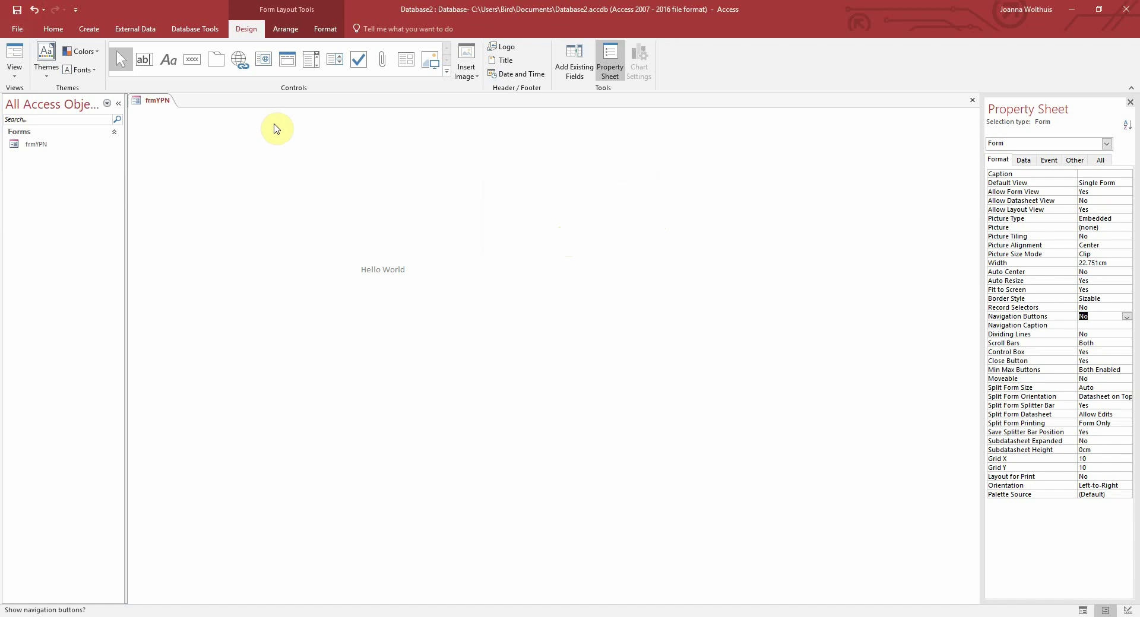
Switch frmYPN to Design View and set the form's caption to YPN
right_click(58, 144)
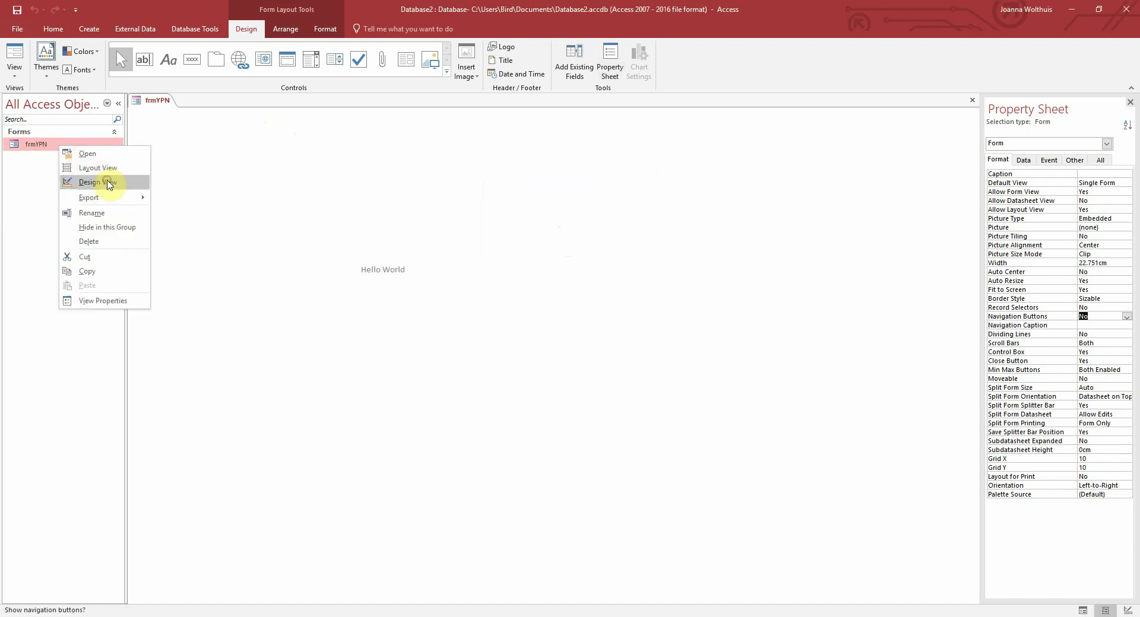
left_click(108, 182)
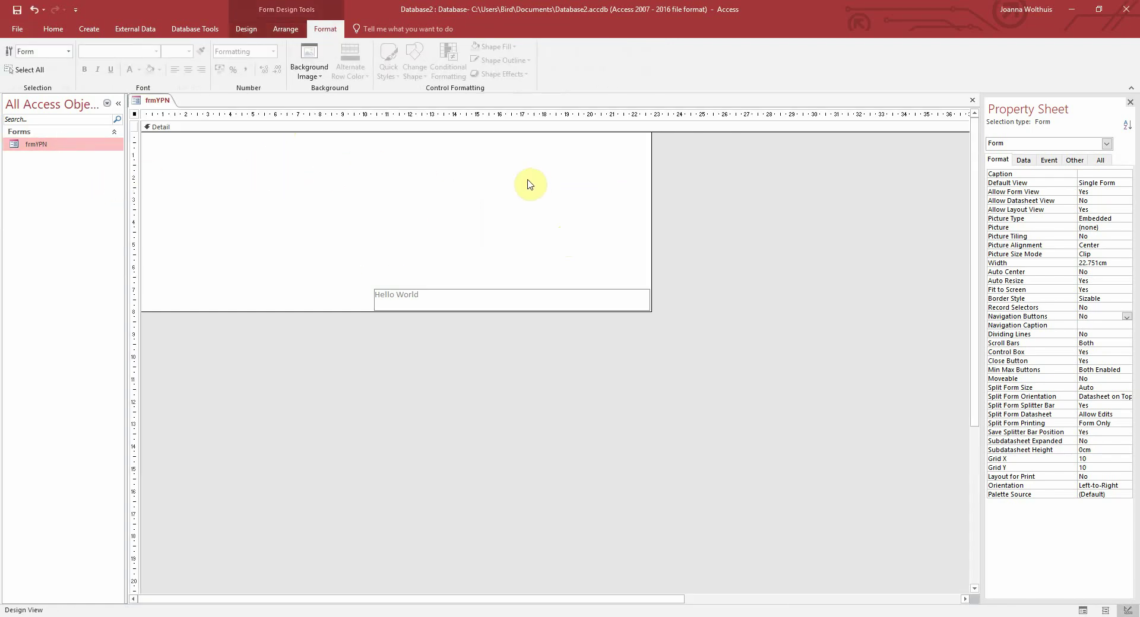
left_click(1098, 173)
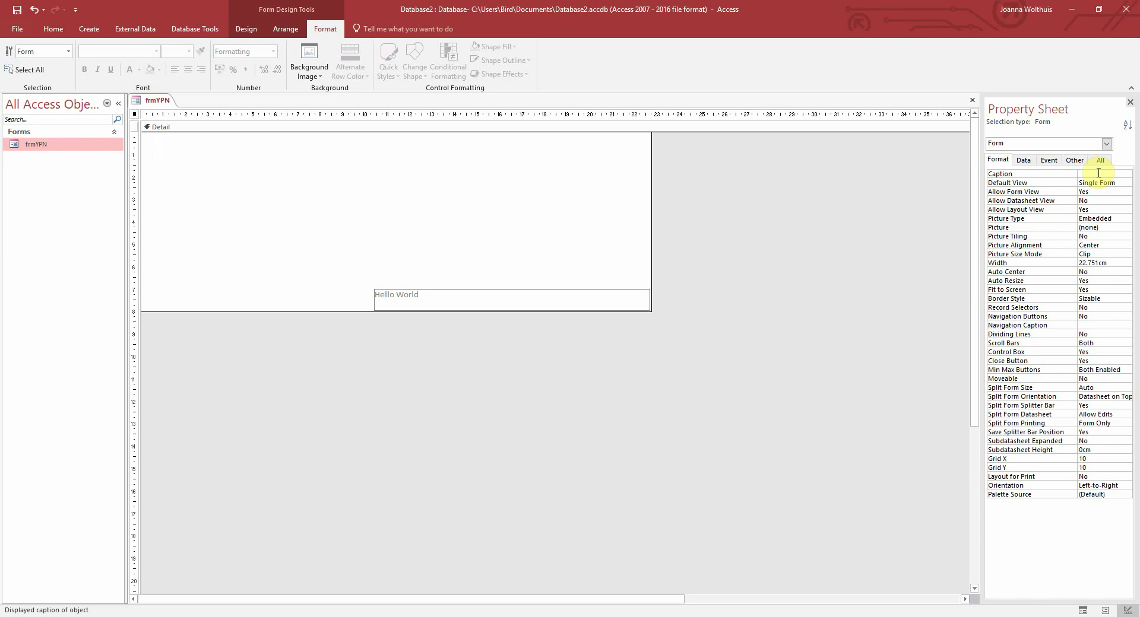
type("YPN")
Fill the background of the form's Detail section with light gray
right_click(417, 200)
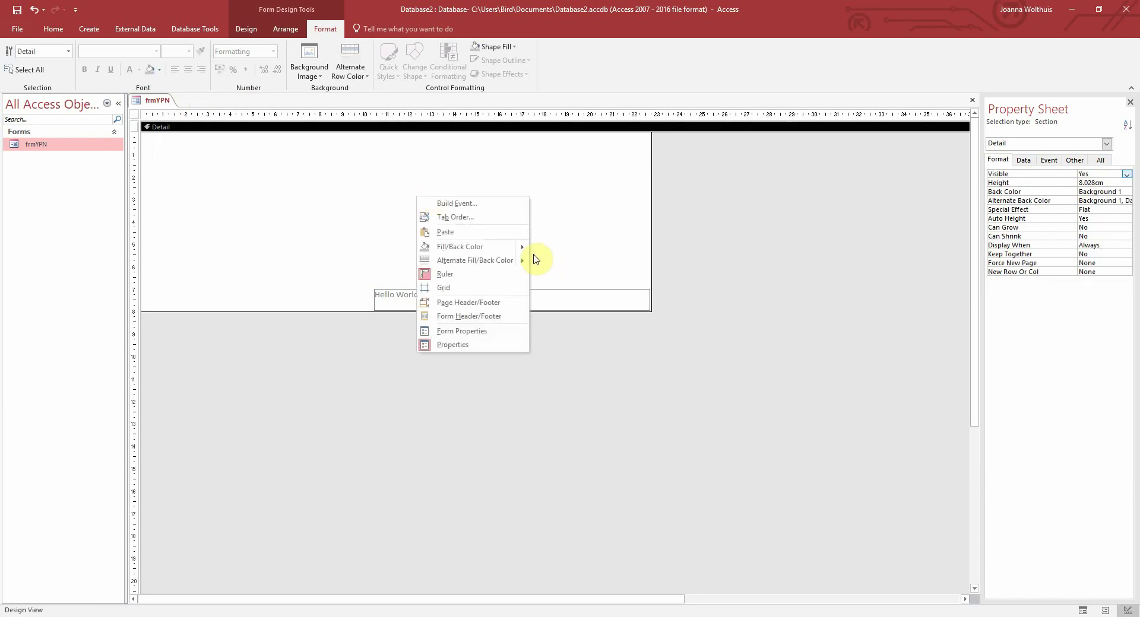
mouse_move(518, 247)
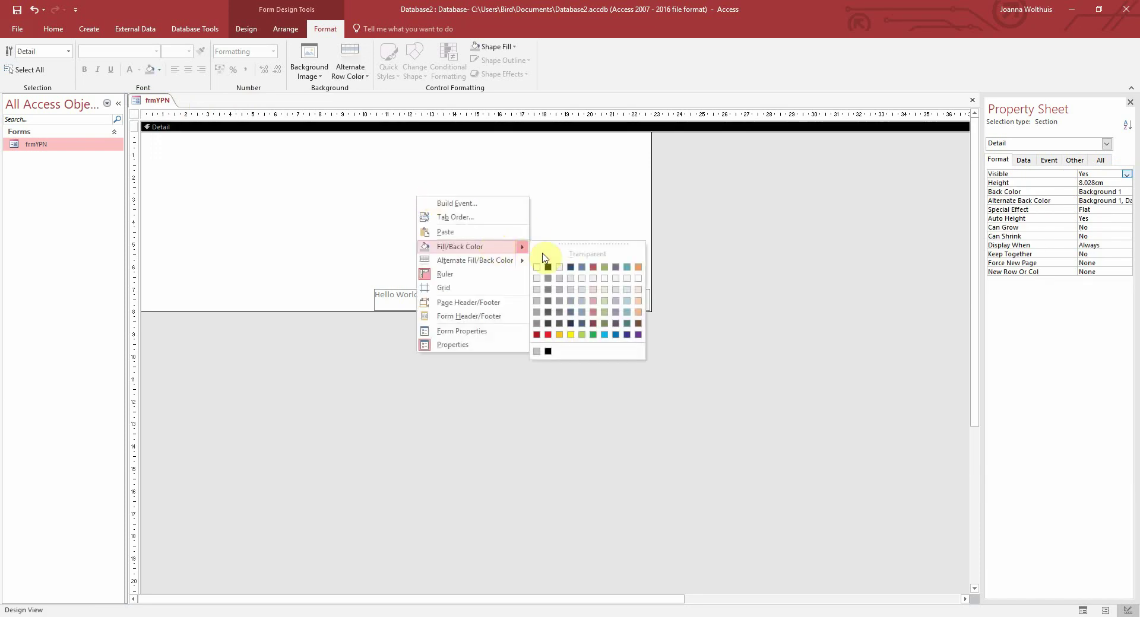
left_click(537, 291)
Set the font color of the Hello World label to black (#000000)
left_click(458, 293)
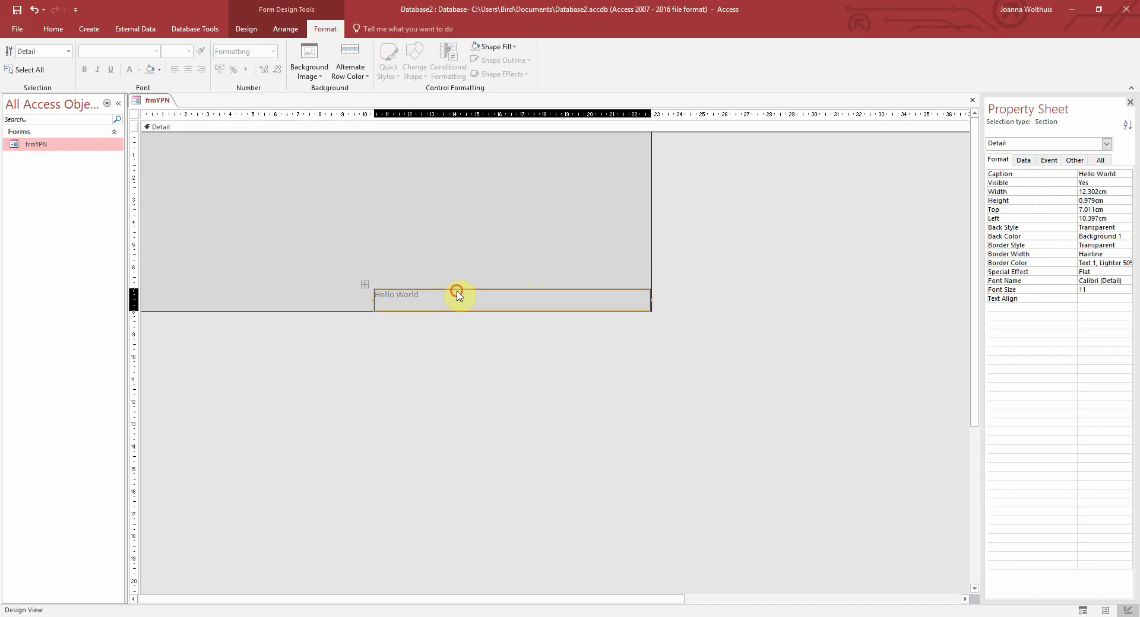
right_click(408, 296)
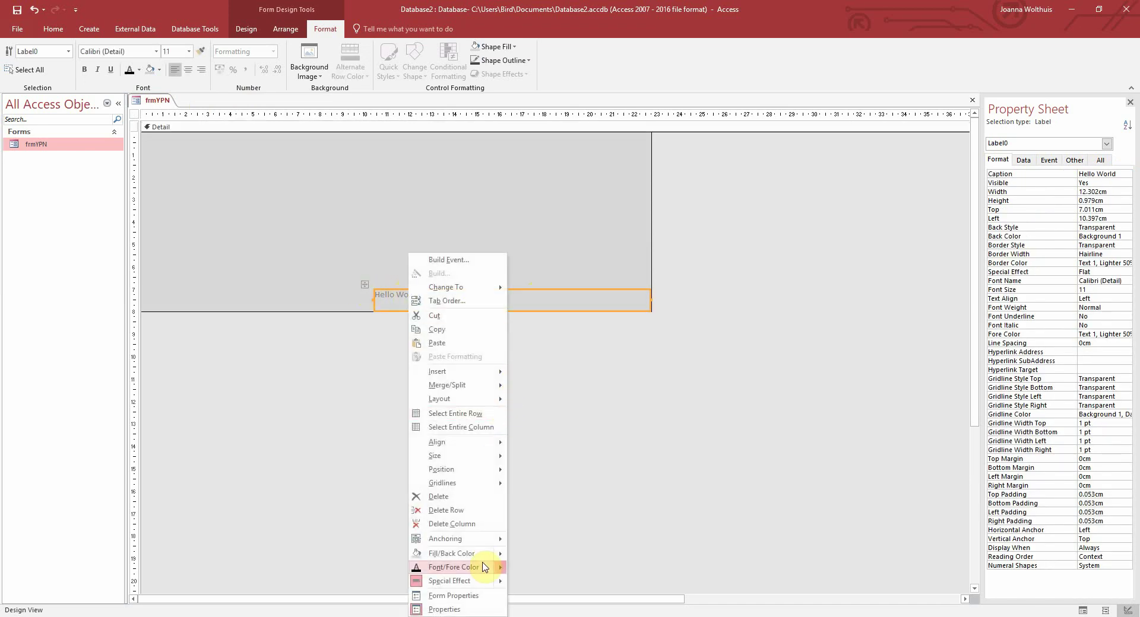
left_click(468, 567)
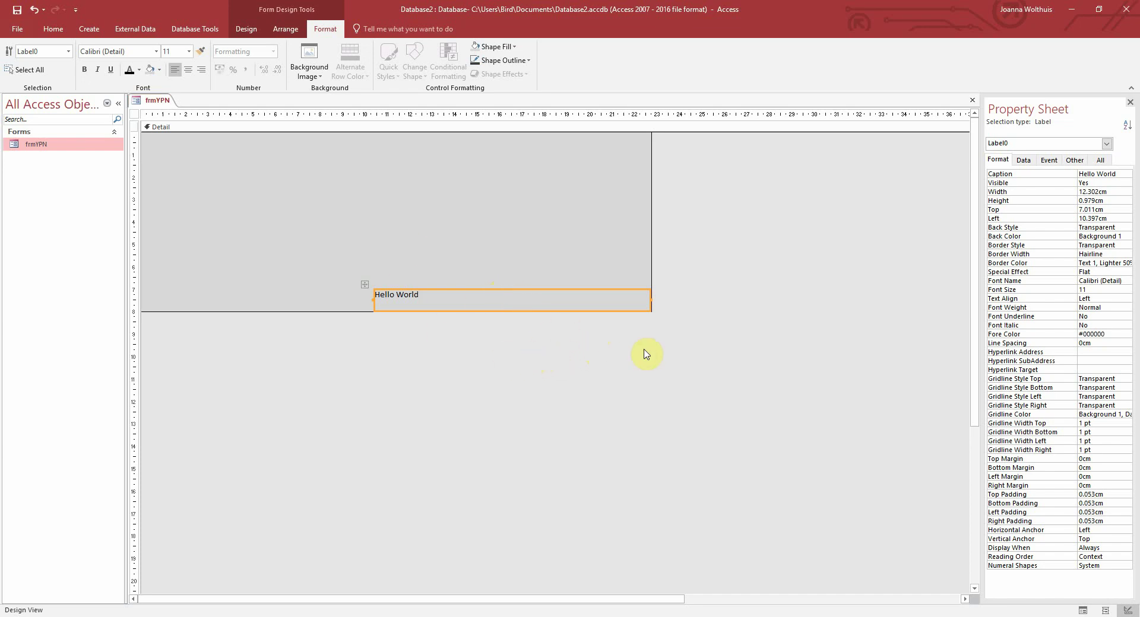
left_click(748, 252)
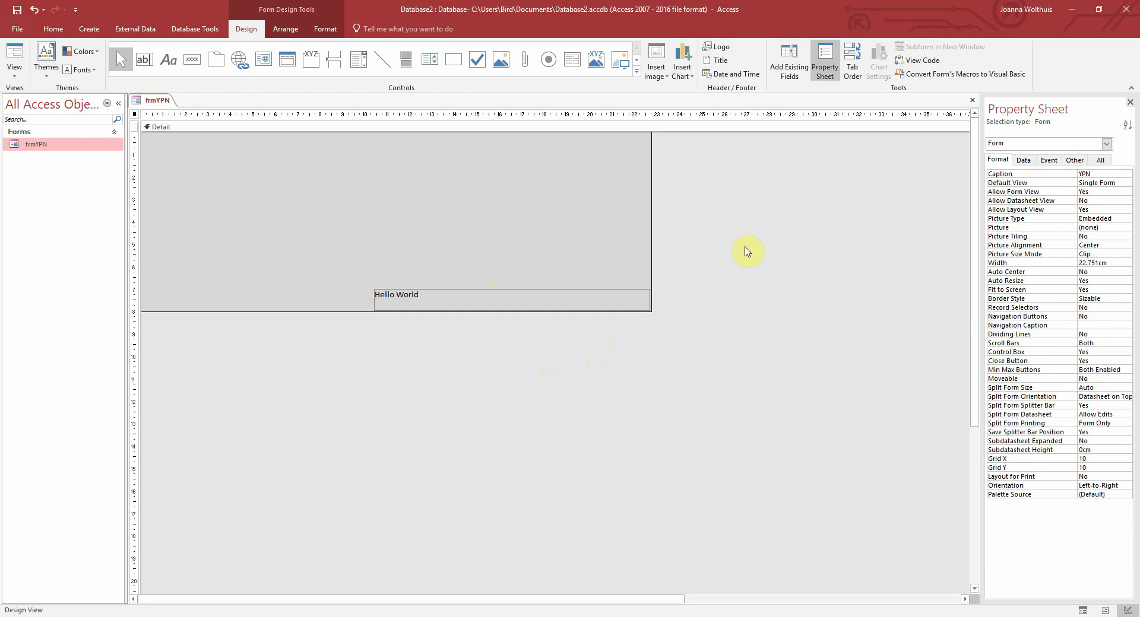
Open the form's code in the Visual Basic editor and create a Load event procedure for the form
left_click(920, 60)
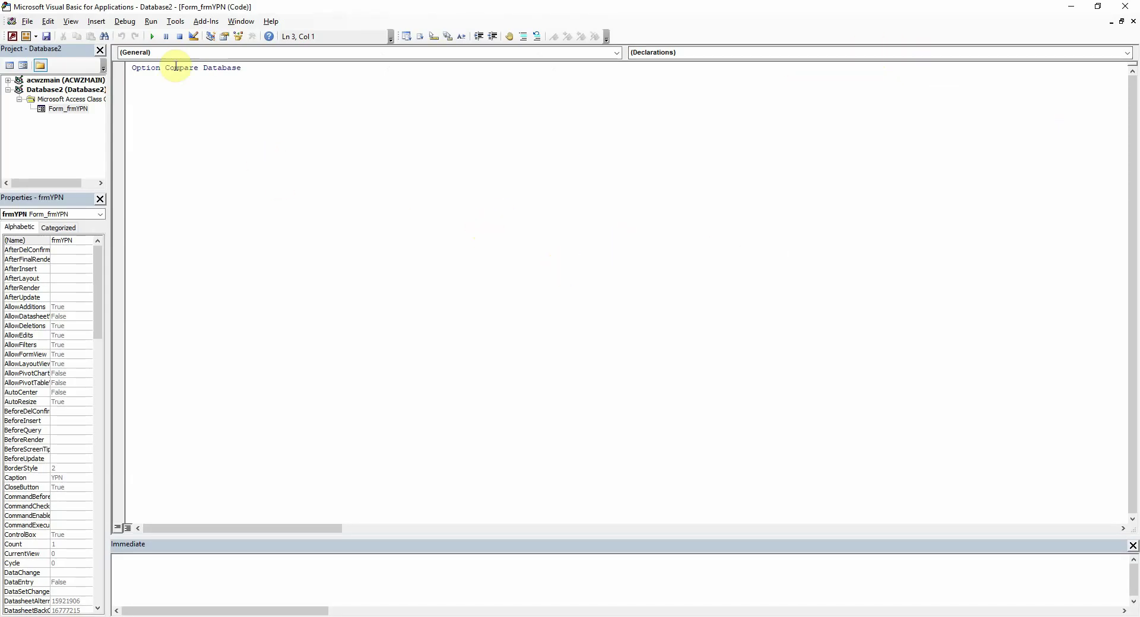
left_click(191, 52)
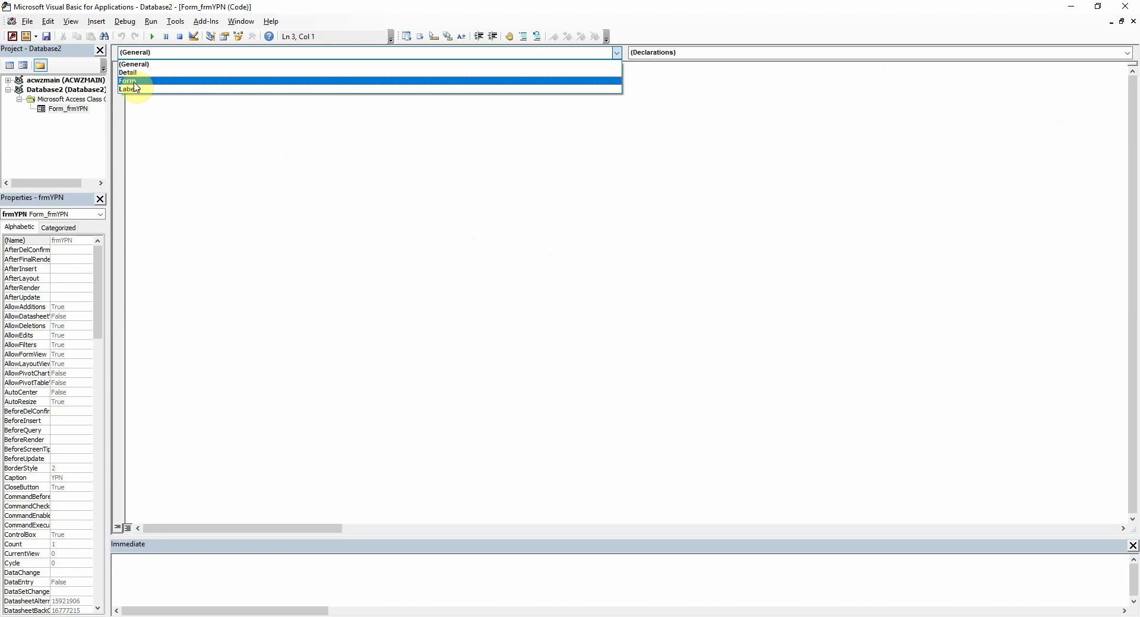
left_click(135, 81)
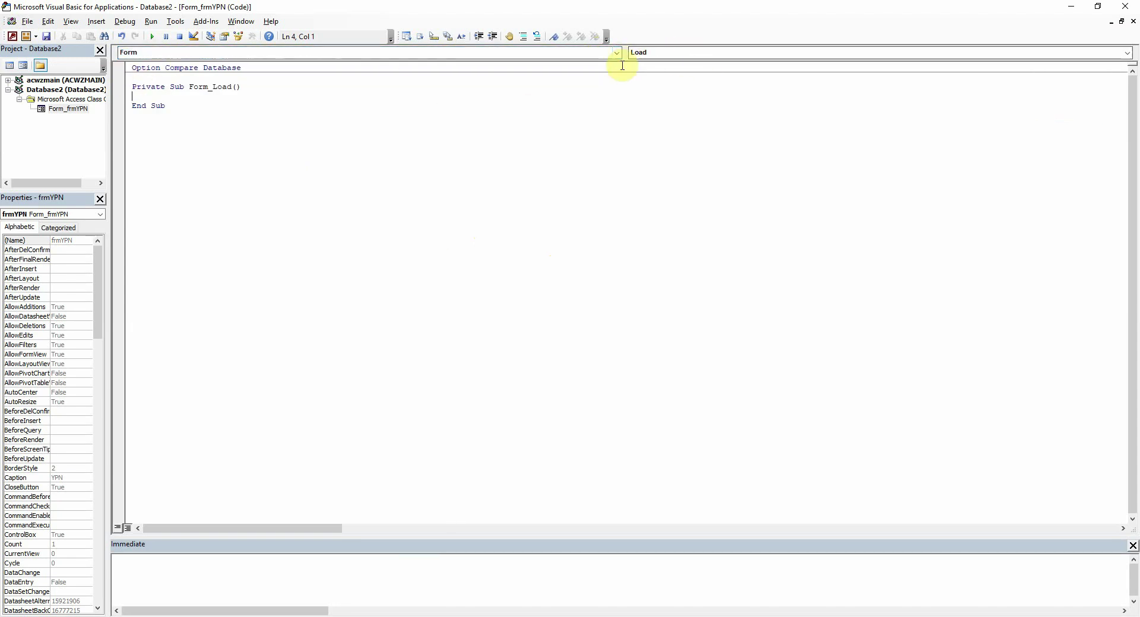
left_click(737, 53)
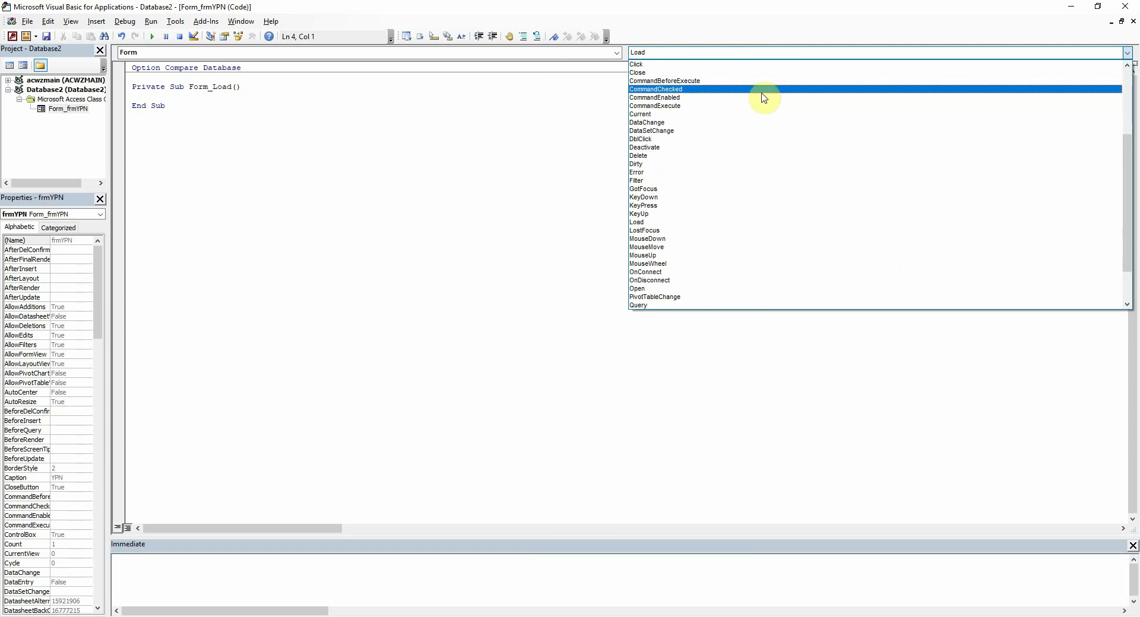
left_click(350, 120)
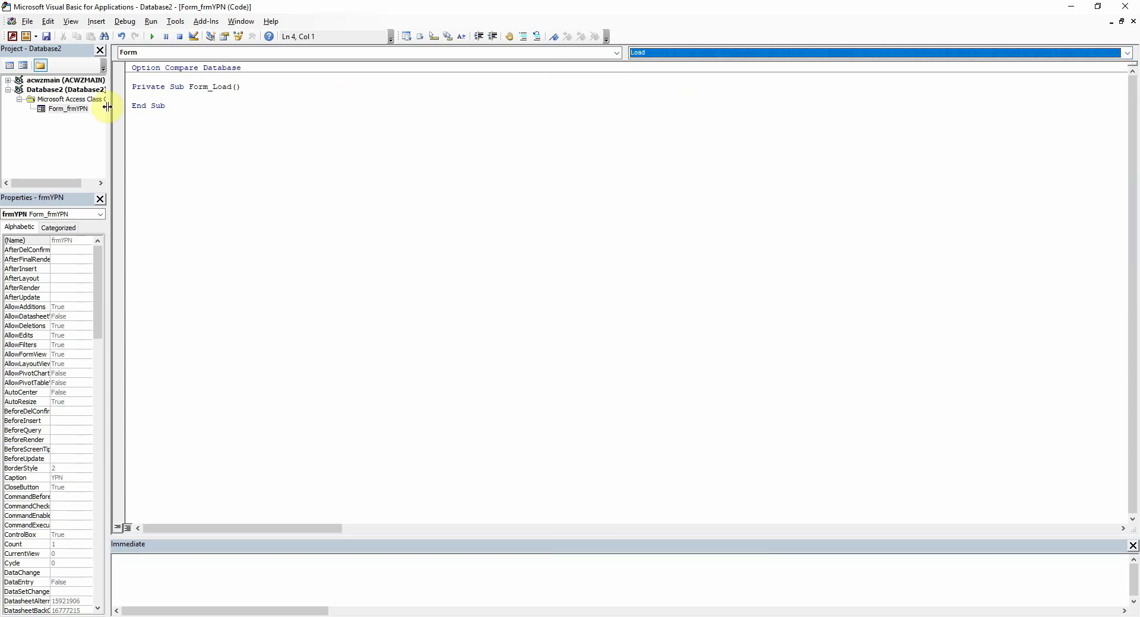
Add an indented docmd.Maximize statement inside the Form_Load procedure
left_click(248, 98)
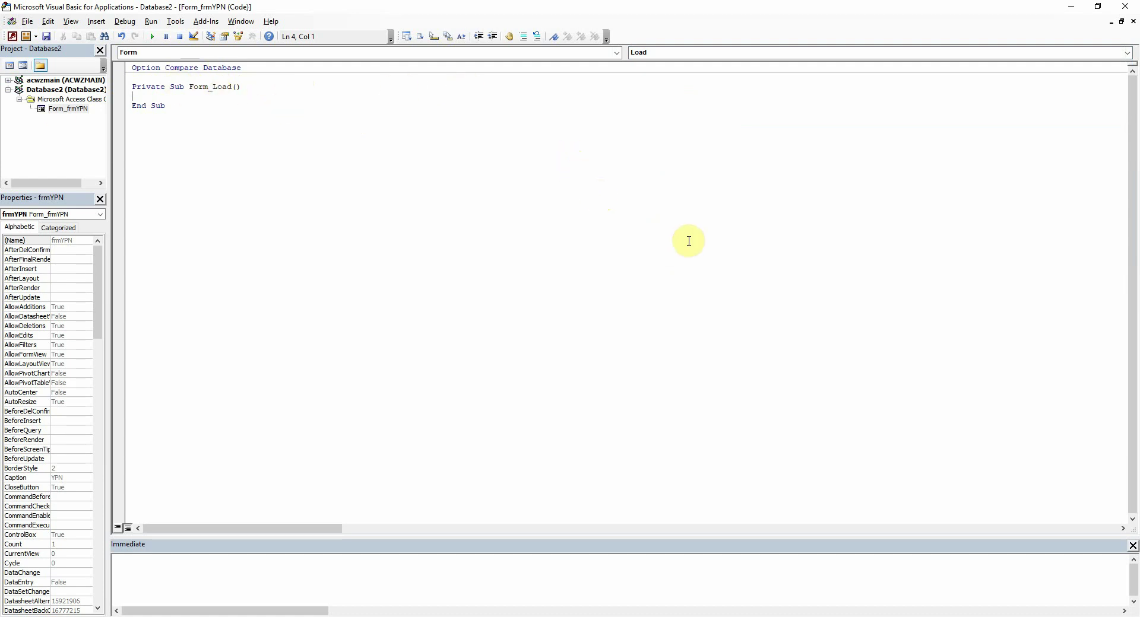
key("Tab")
type("docmd.ma")
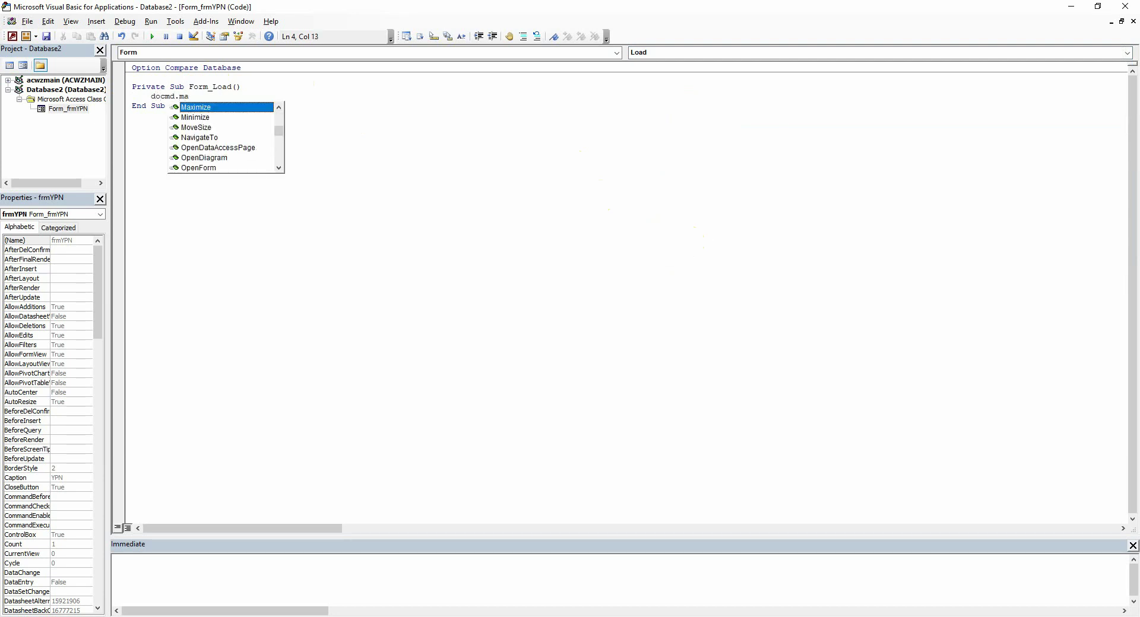
key("Tab")
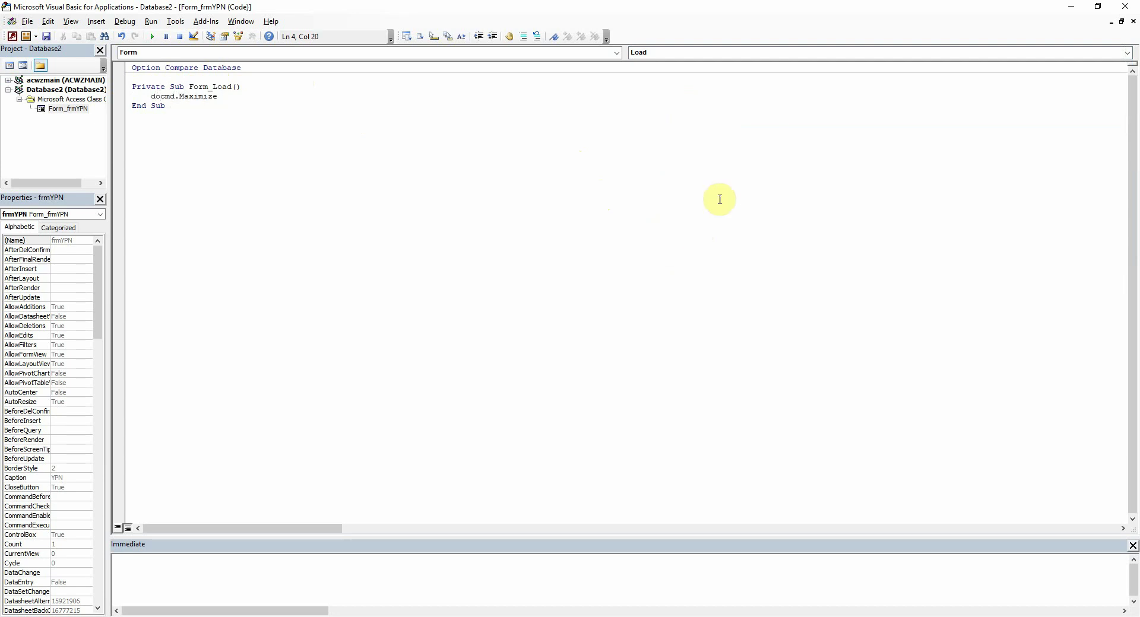
Switch from the code editor back to Access, open frmYPN in Form View to check it, and return it to Design View
left_click(382, 278)
left_click(757, 616)
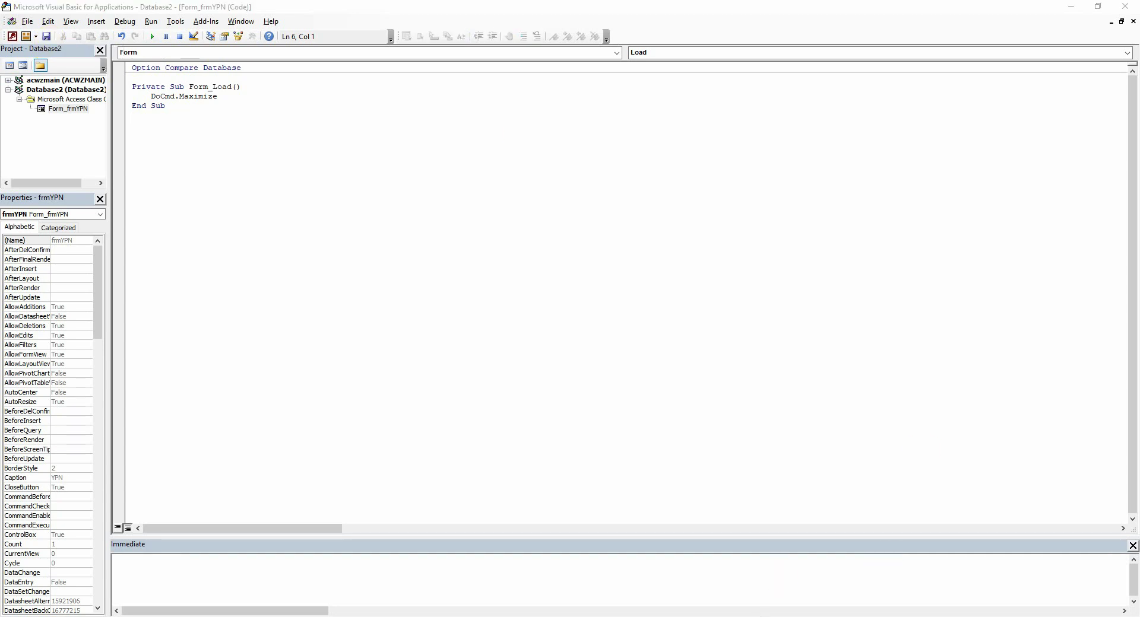
left_click(488, 461)
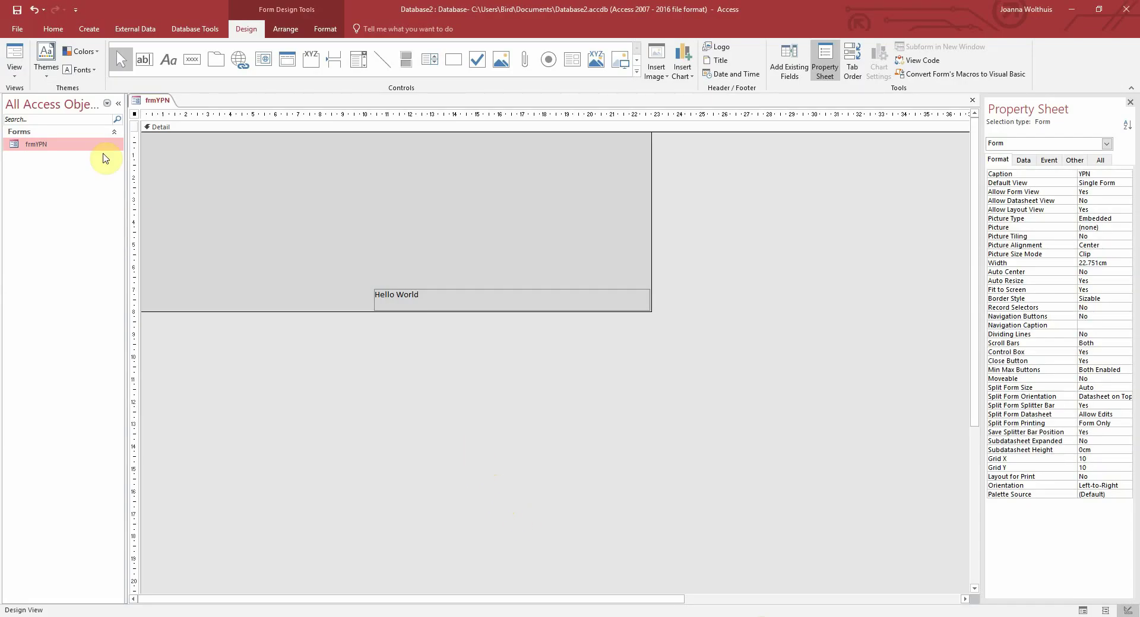
double_click(59, 145)
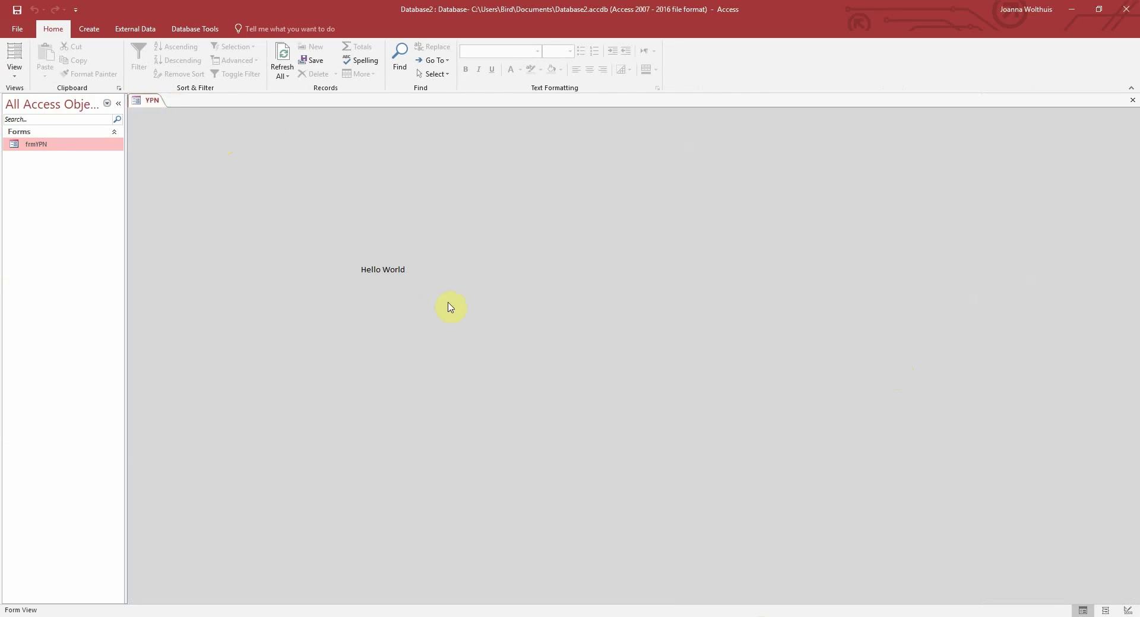
right_click(42, 143)
left_click(83, 180)
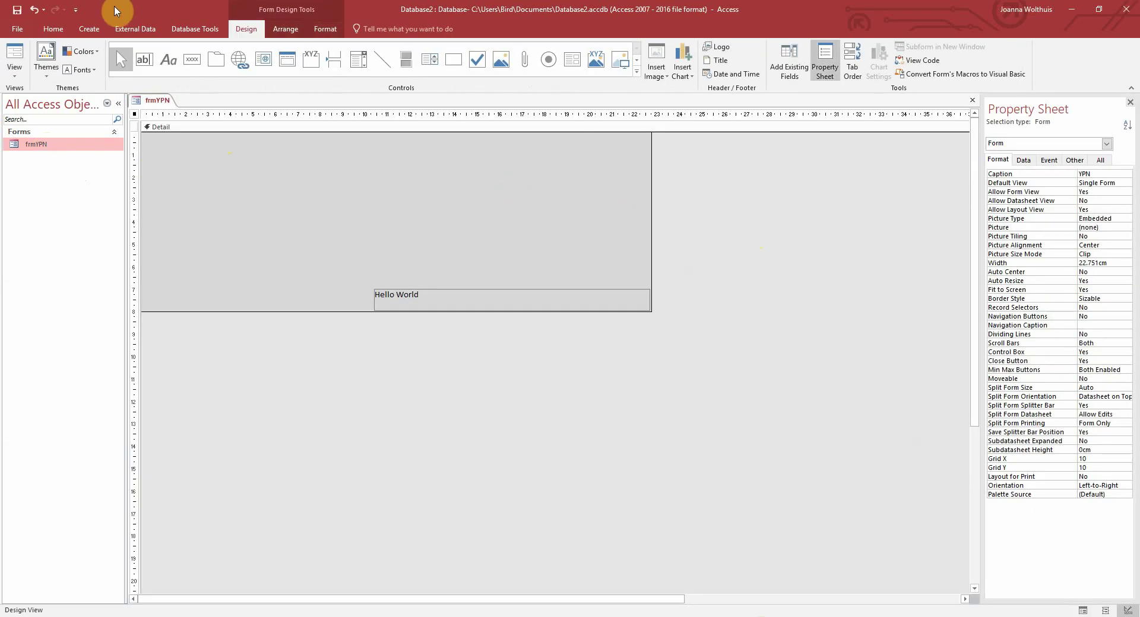
Save the database as an Access Database (*.accdb) named YPN in the Documents folder and enable its active content
left_click(18, 28)
left_click(64, 147)
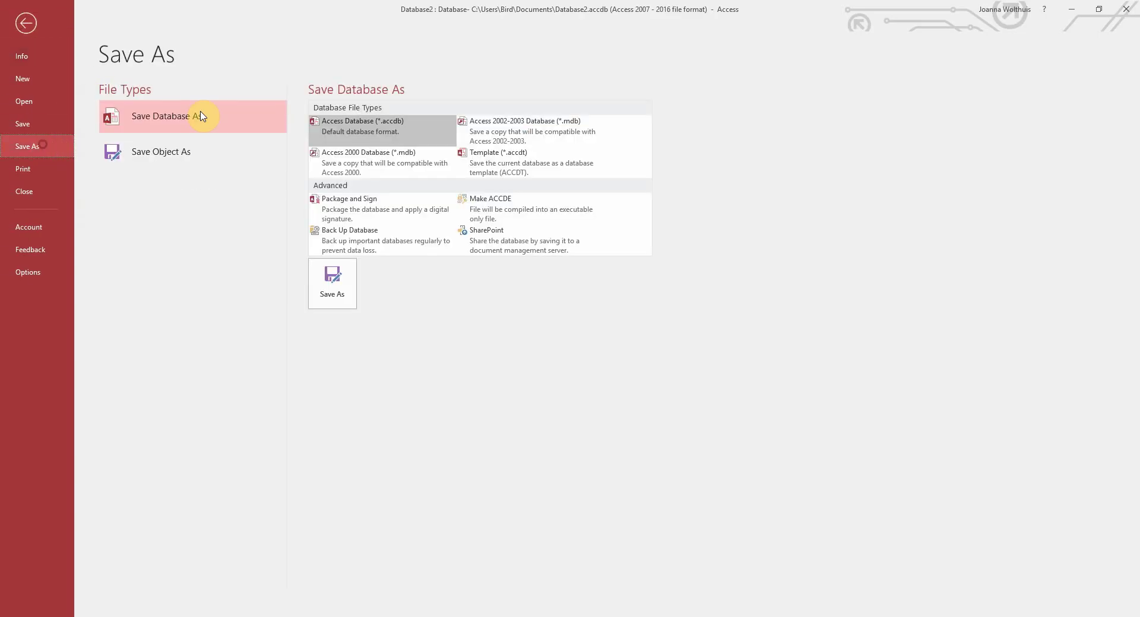
left_click(332, 285)
left_click(552, 351)
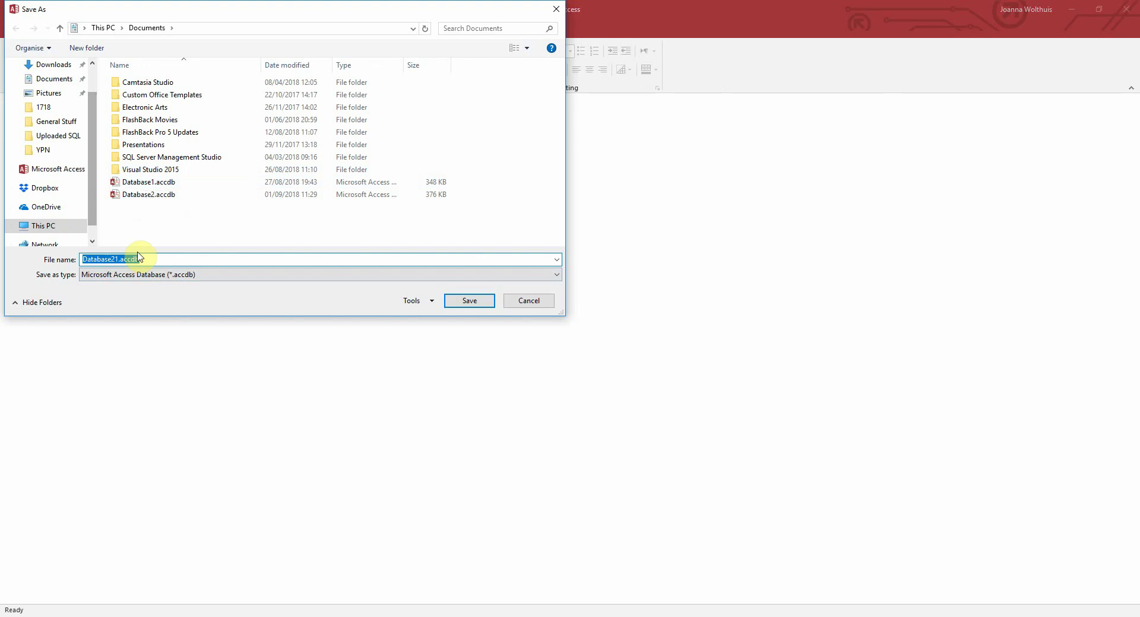
left_click(121, 259)
left_click_drag(120, 259, 69, 262)
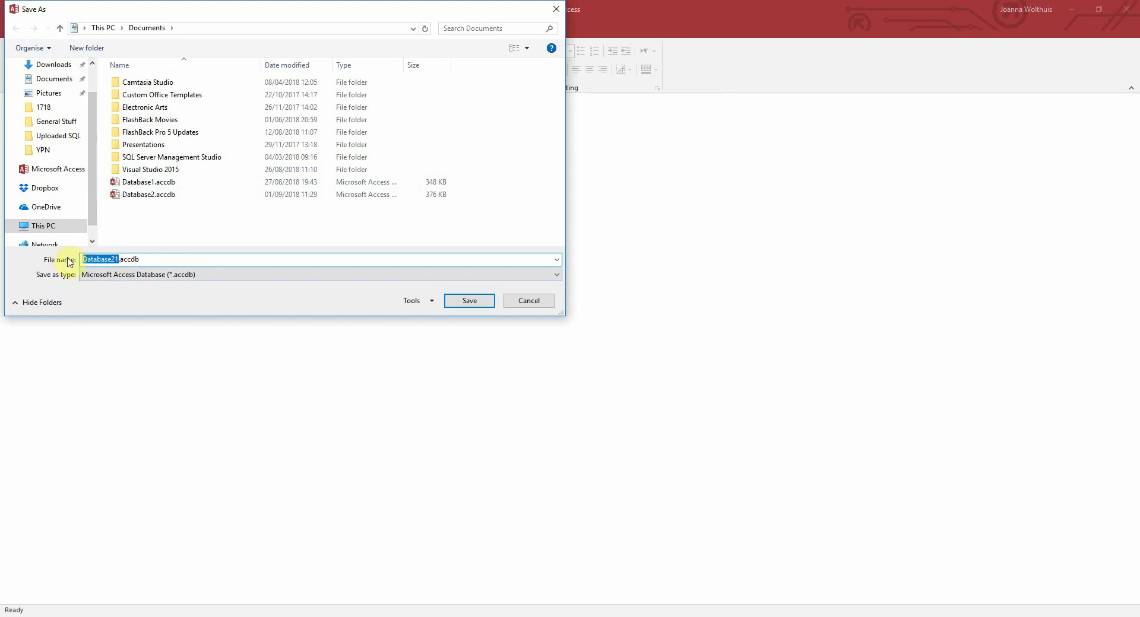
type("YPN")
key("Return")
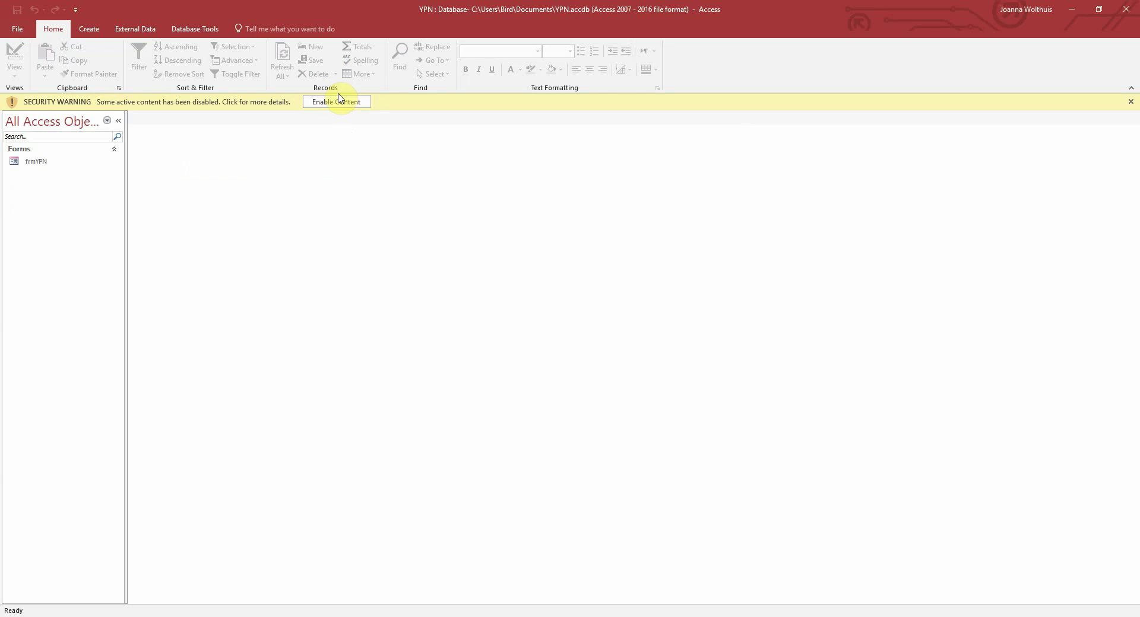
left_click(338, 101)
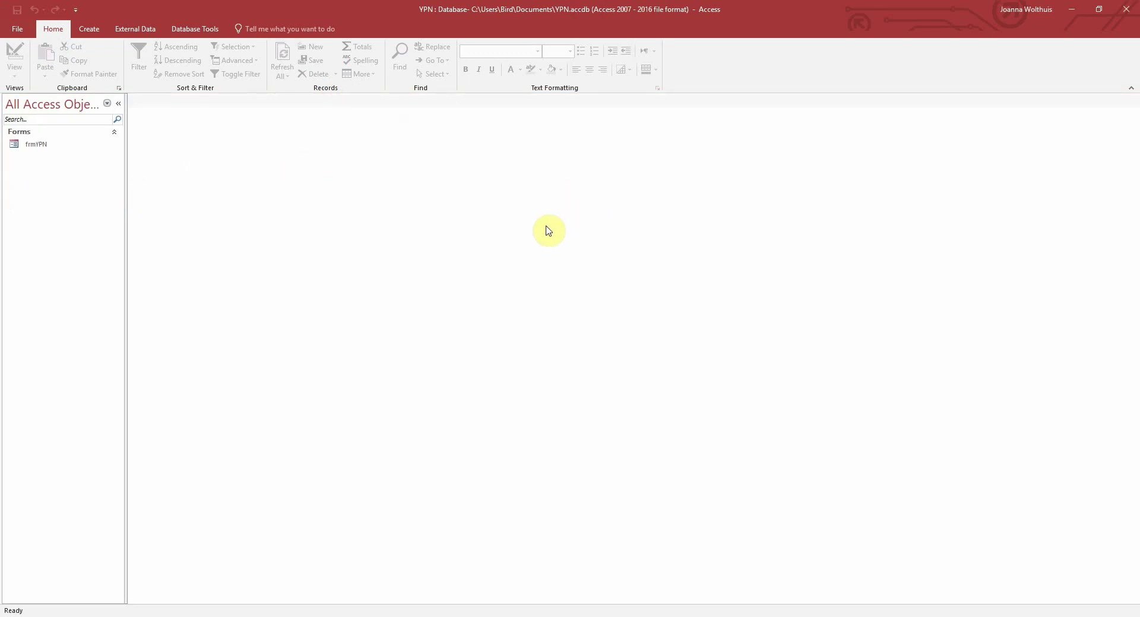